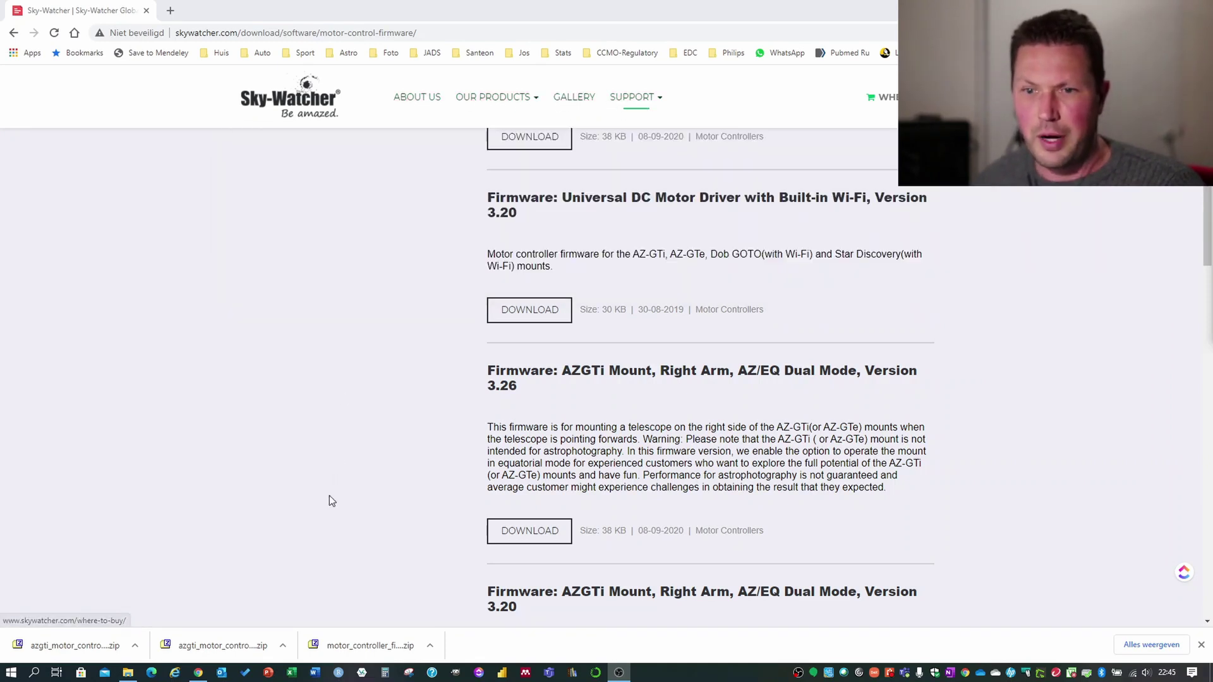
scroll(310, 462, up, 3)
scroll(304, 456, up, 4)
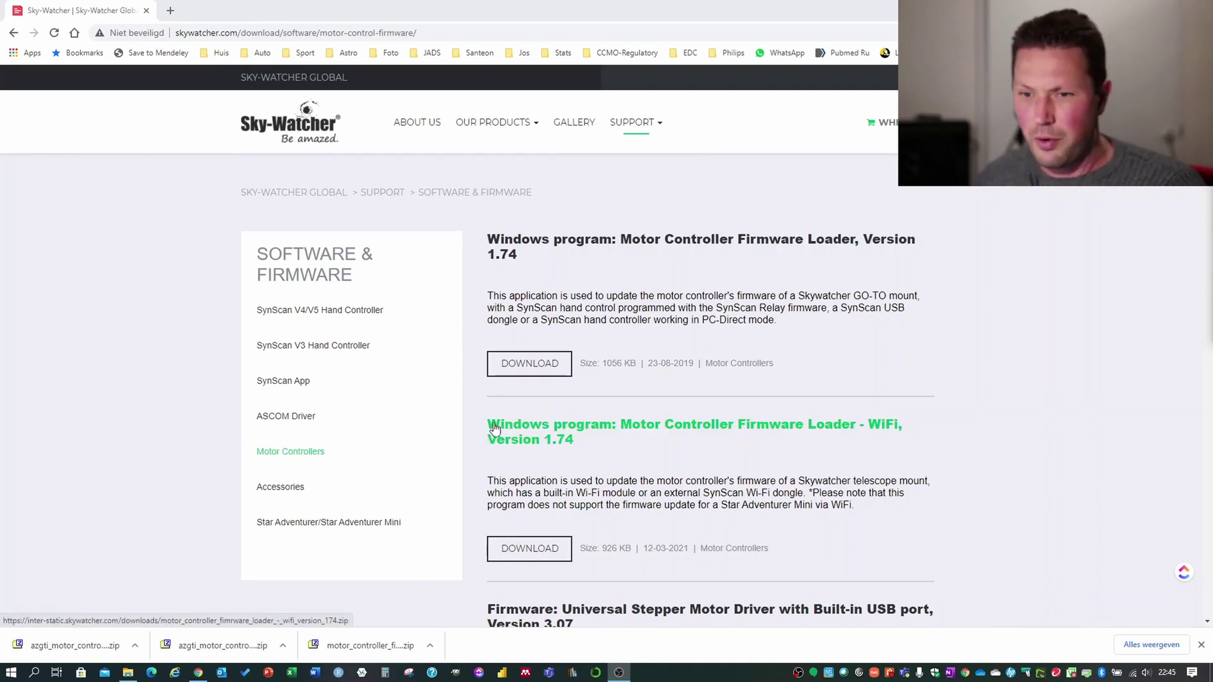
scroll(484, 443, down, 3)
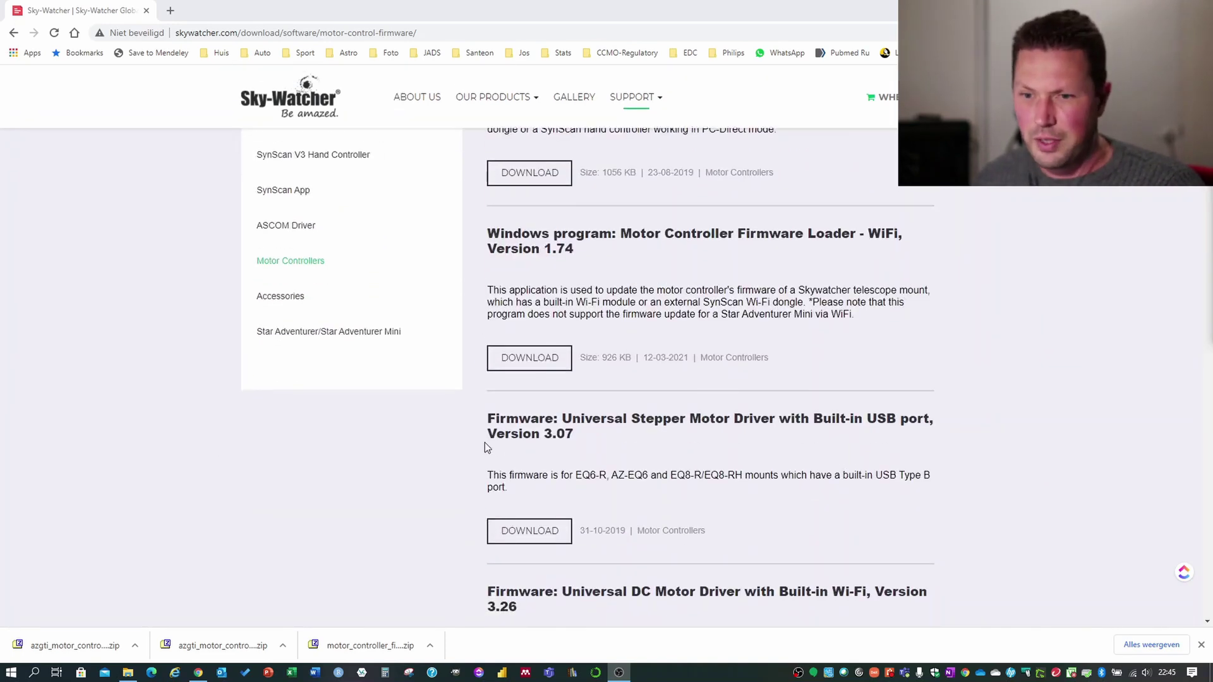
scroll(484, 442, up, 1)
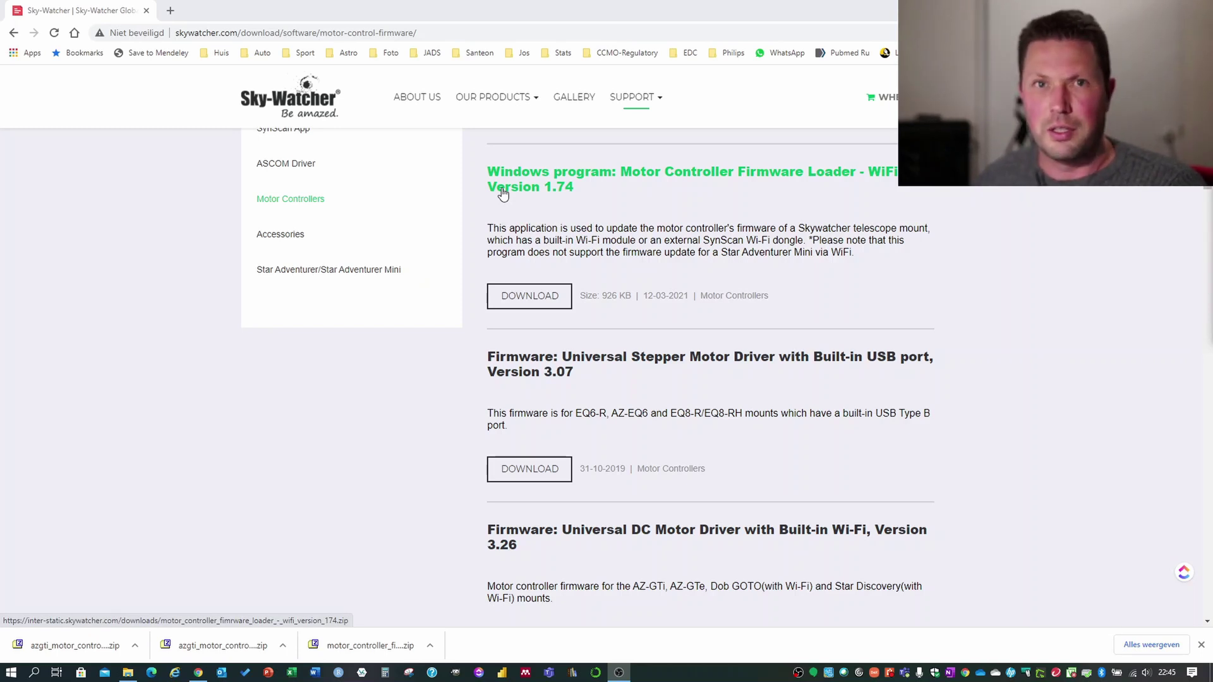
scroll(502, 194, down, 1)
scroll(502, 194, down, 2)
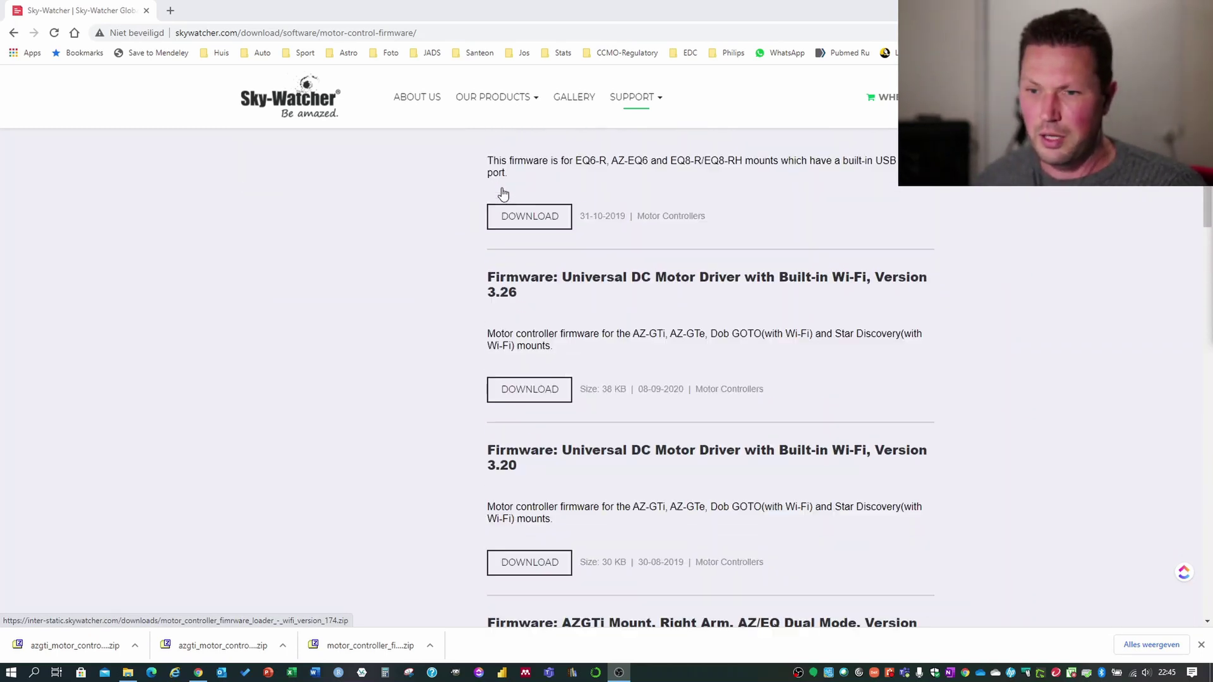
scroll(503, 193, down, 1)
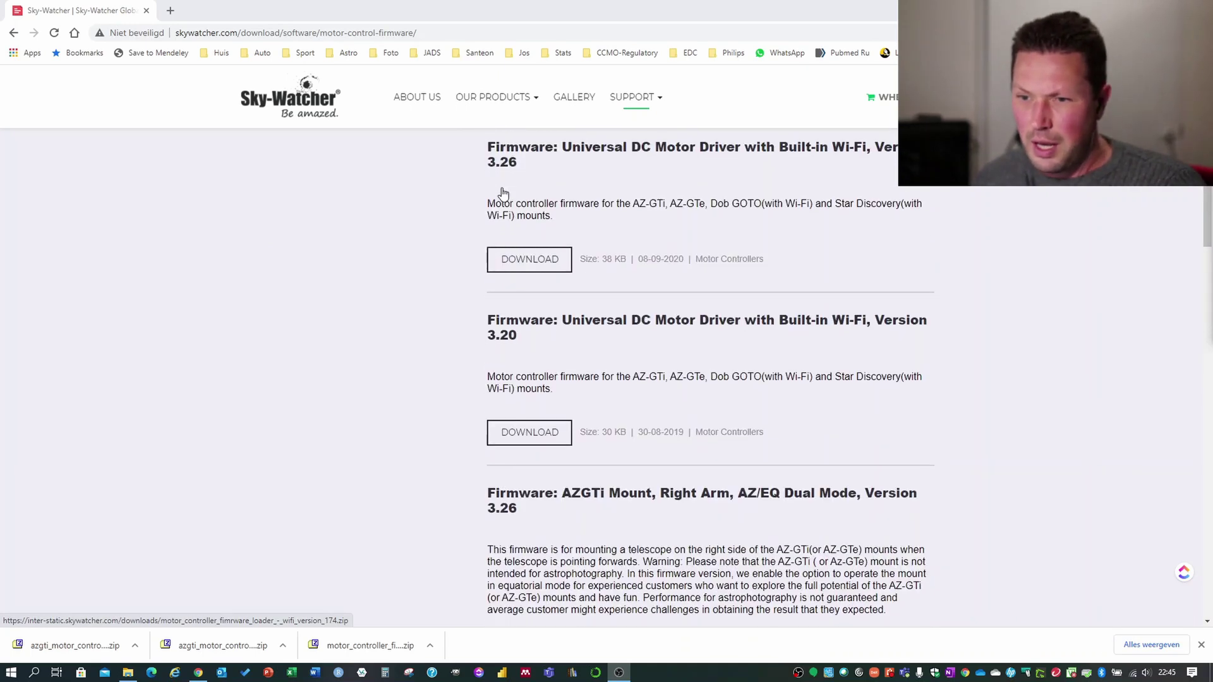
scroll(503, 193, down, 2)
scroll(503, 193, down, 1)
scroll(502, 193, down, 1)
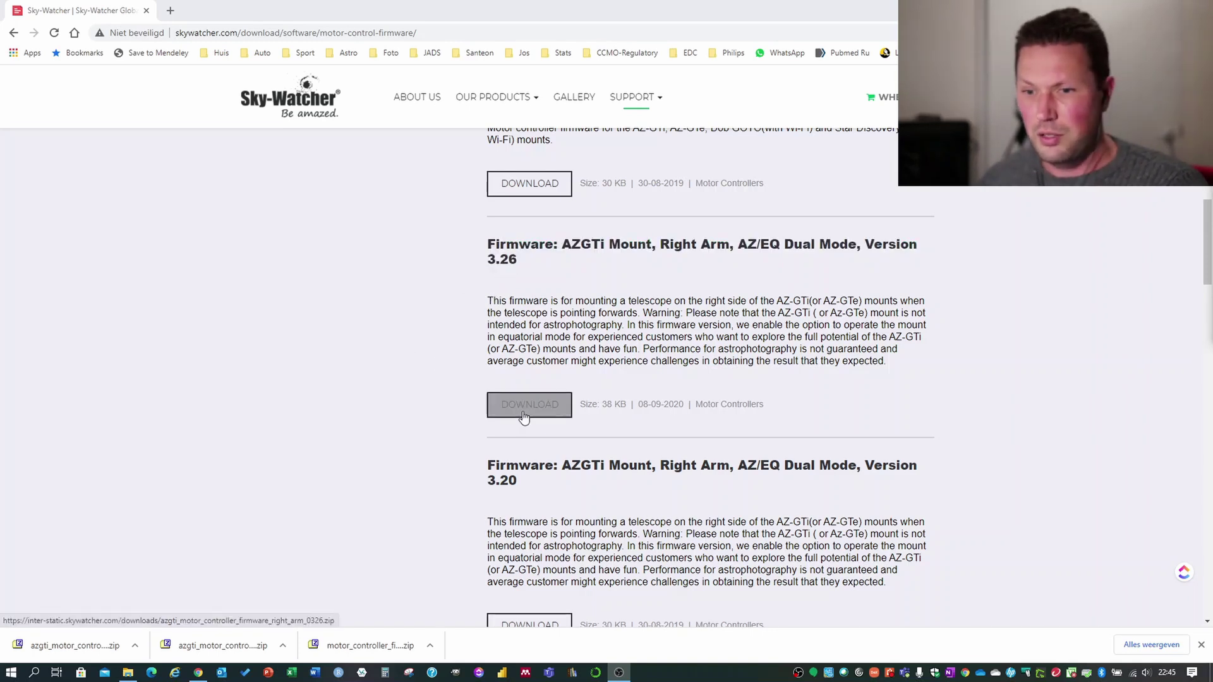
scroll(503, 303, up, 3)
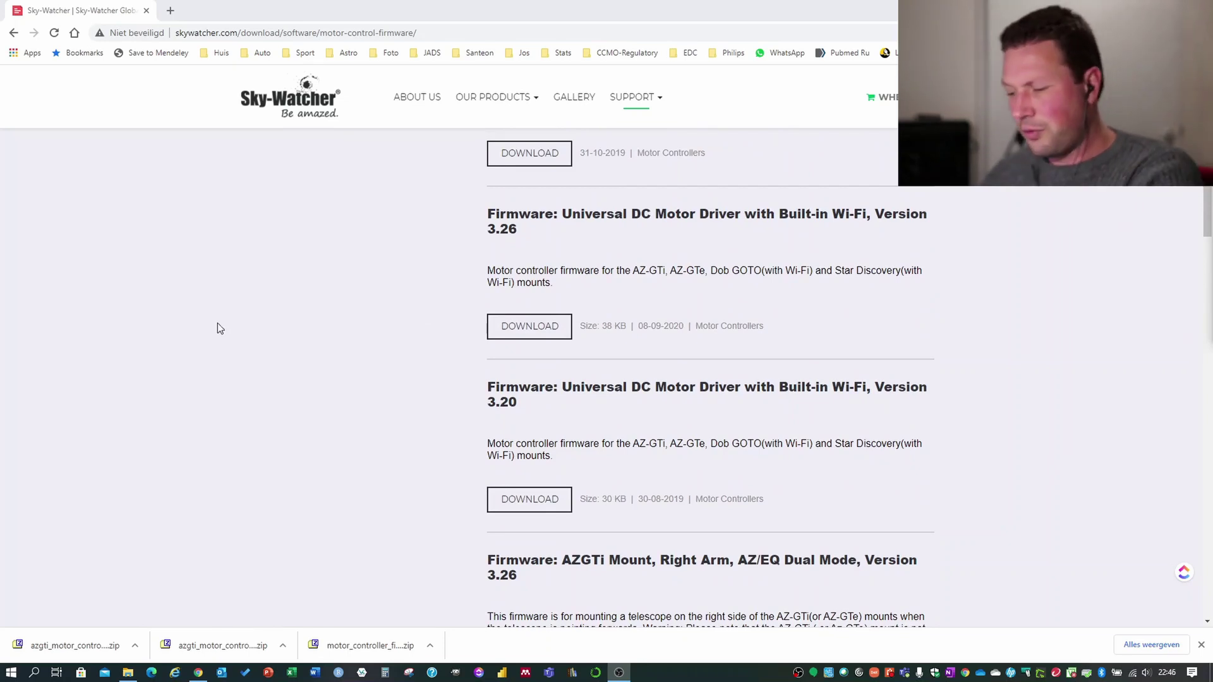
Step: Bring the Firmware folder forward and preview the WiFi loader zip's 7-Zip extract options without extracting
key(alt+Tab)
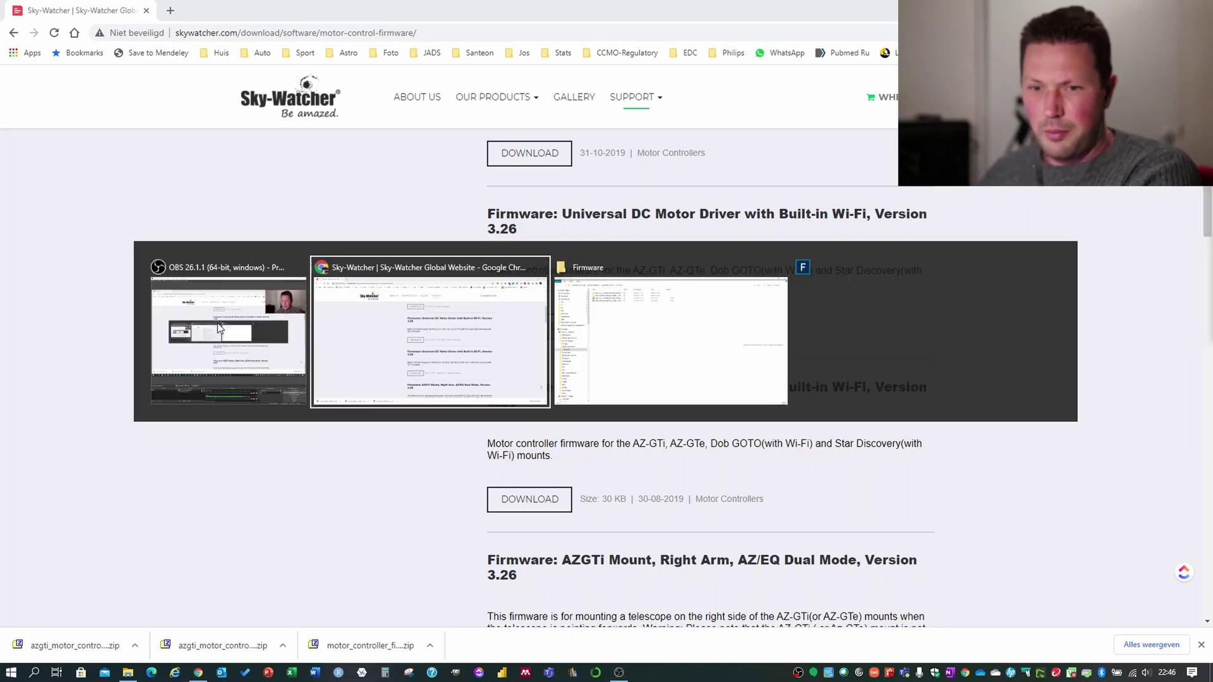
key(alt+Tab)
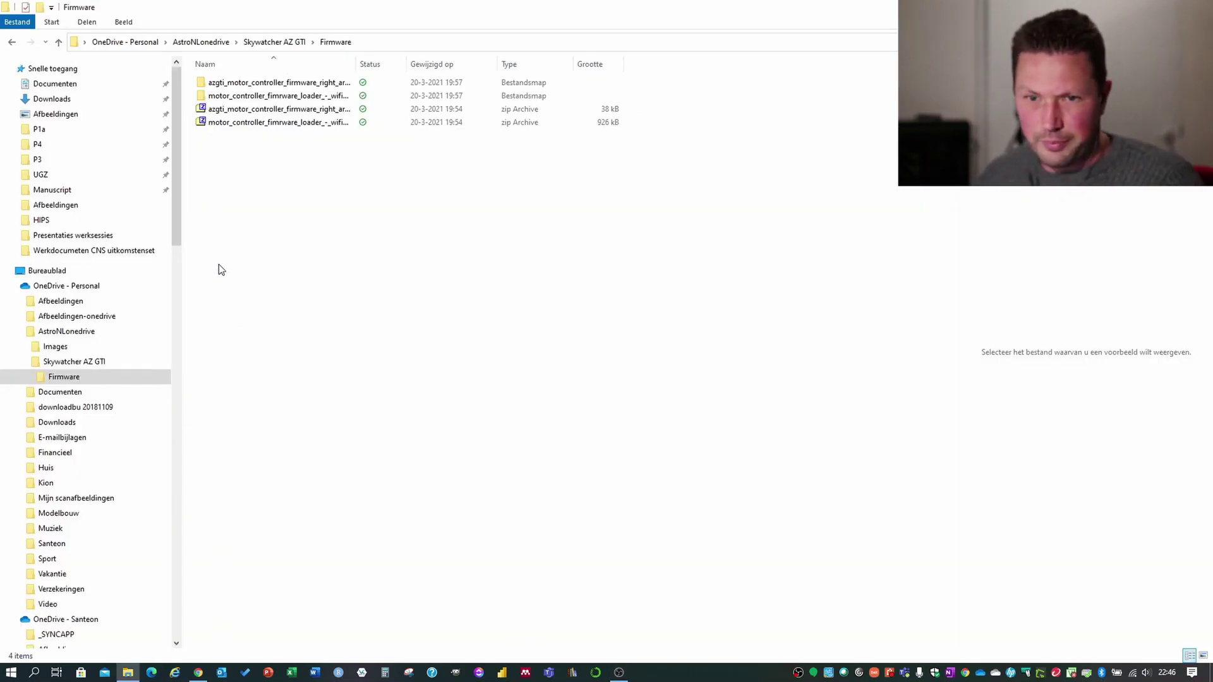
click(256, 124)
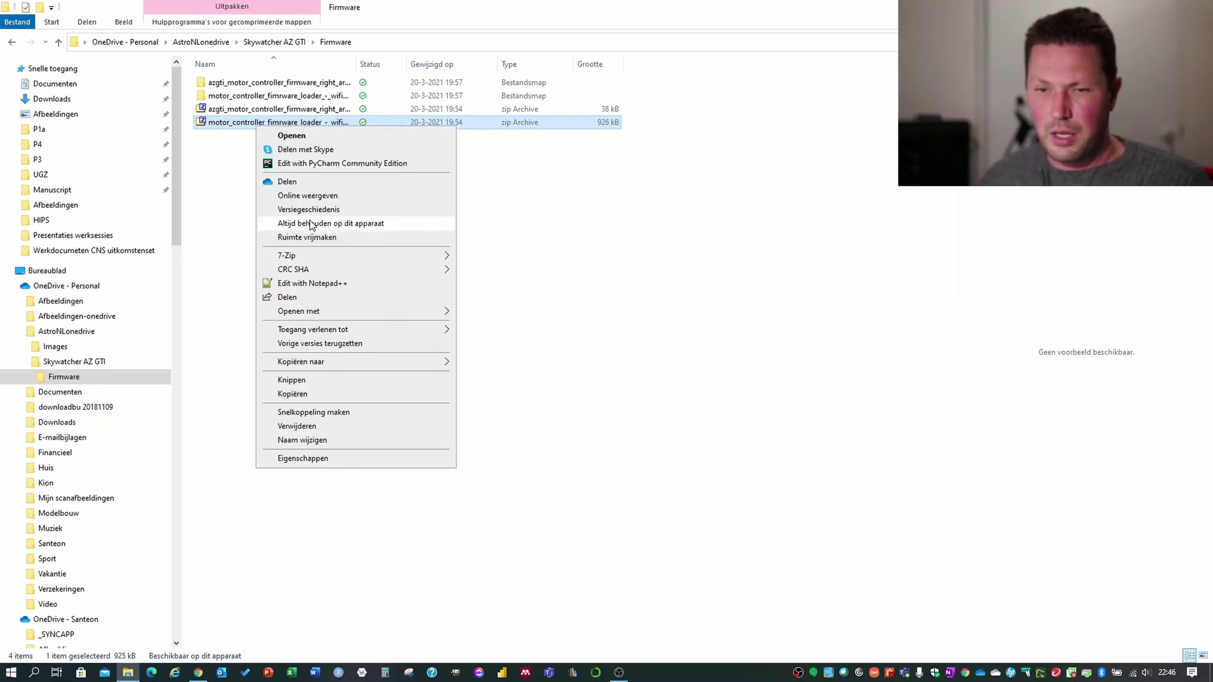
mouse_move(286, 257)
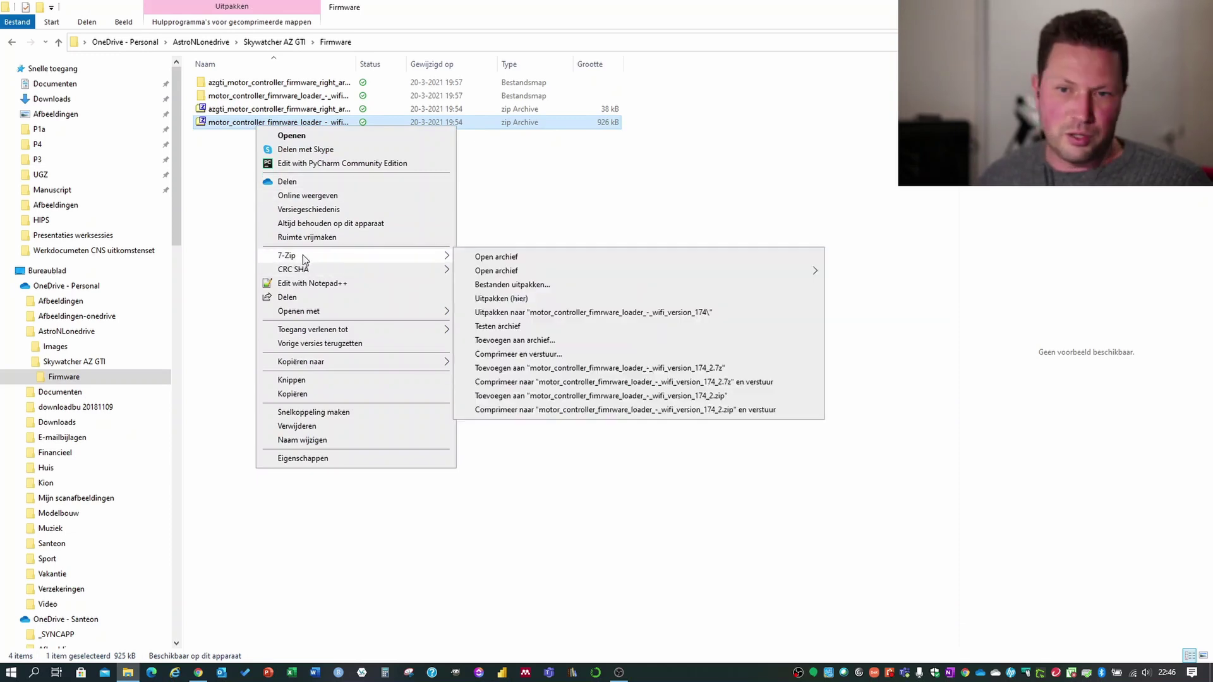
click(226, 209)
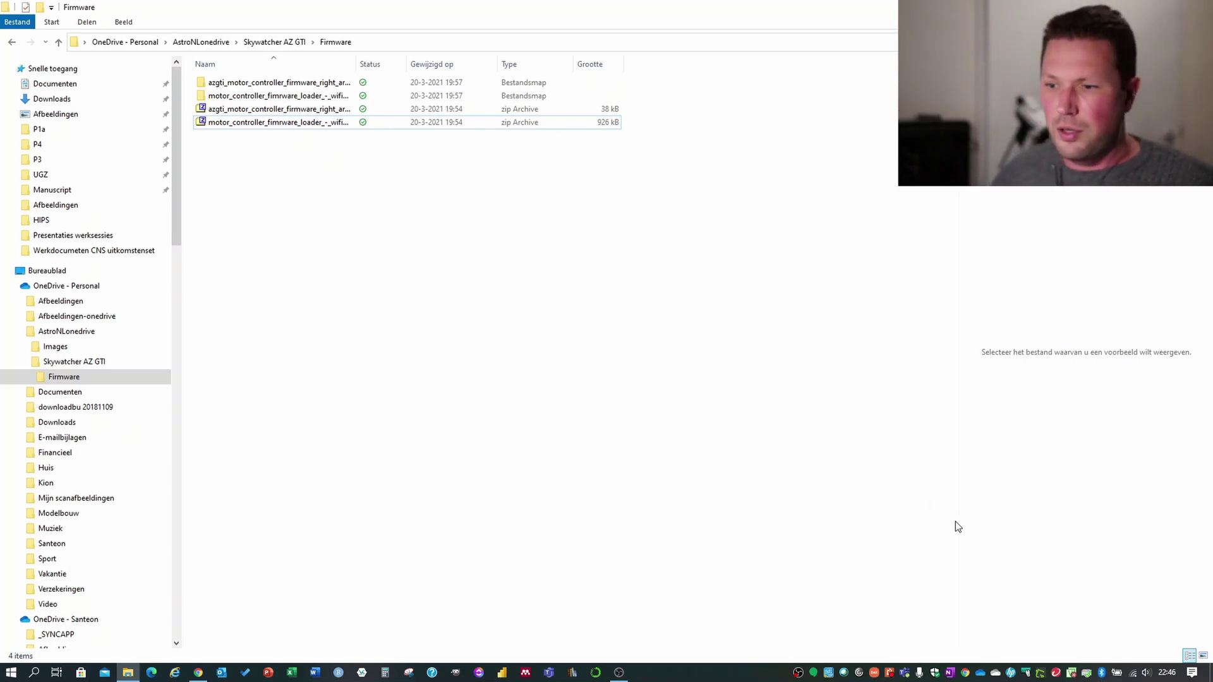
Step: Connect the PC to the open SynScan_833a Wi-Fi network from the tray flyout
click(1132, 673)
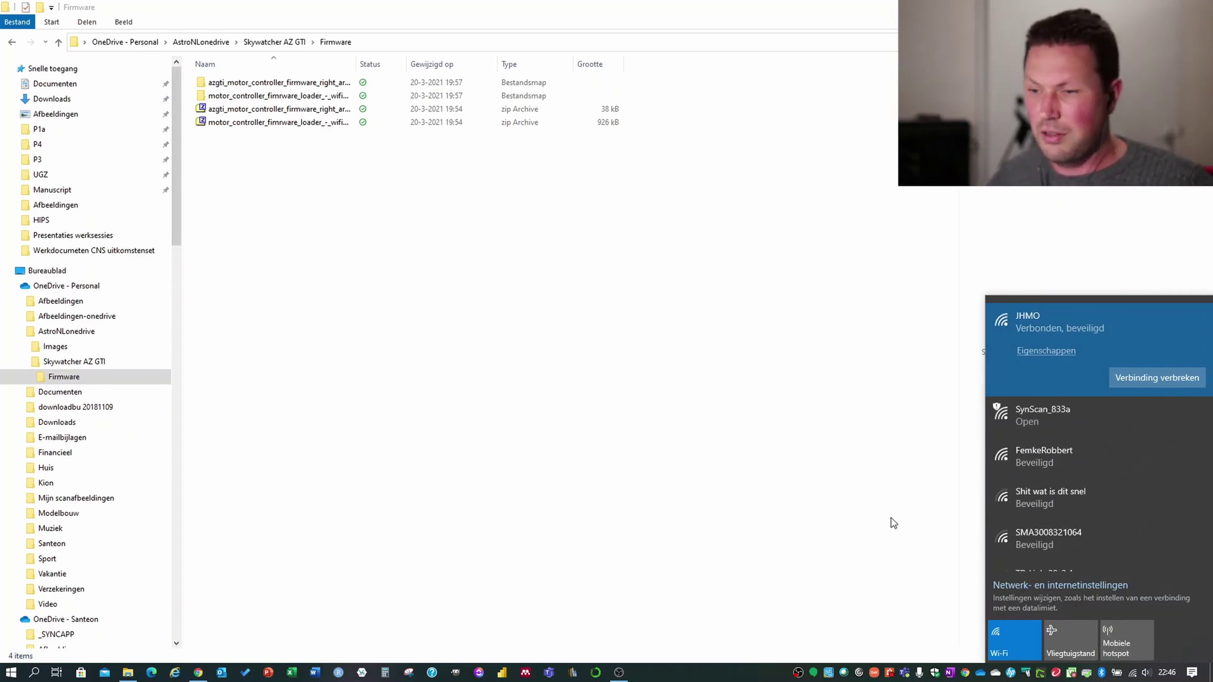
click(1031, 415)
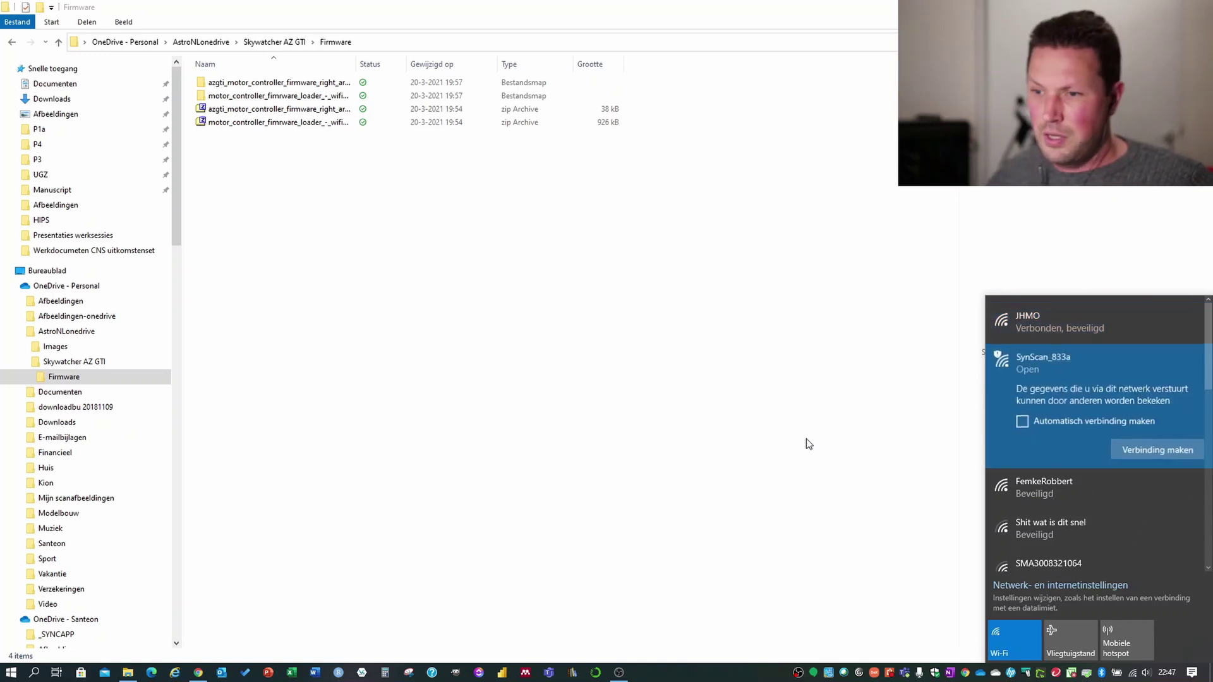
click(1161, 449)
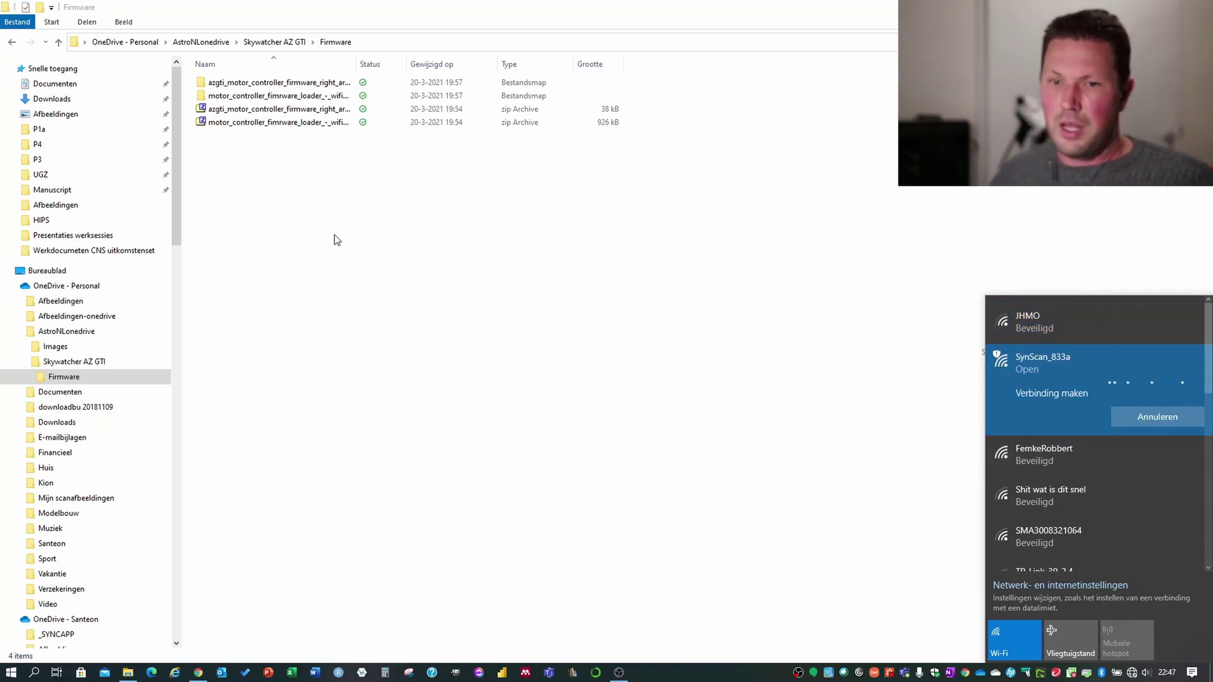
click(286, 102)
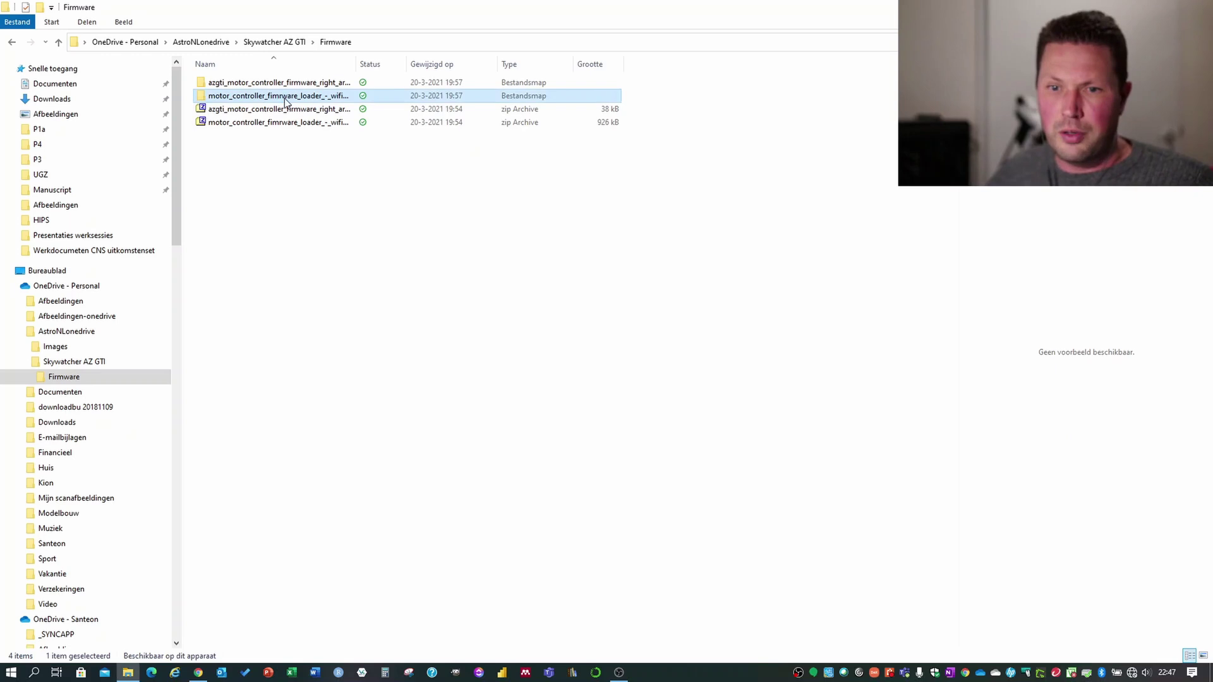
Step: Launch MCFirmwareLoader_WiFi.exe from the extracted WiFi loader folder and reposition its window
double_click(286, 99)
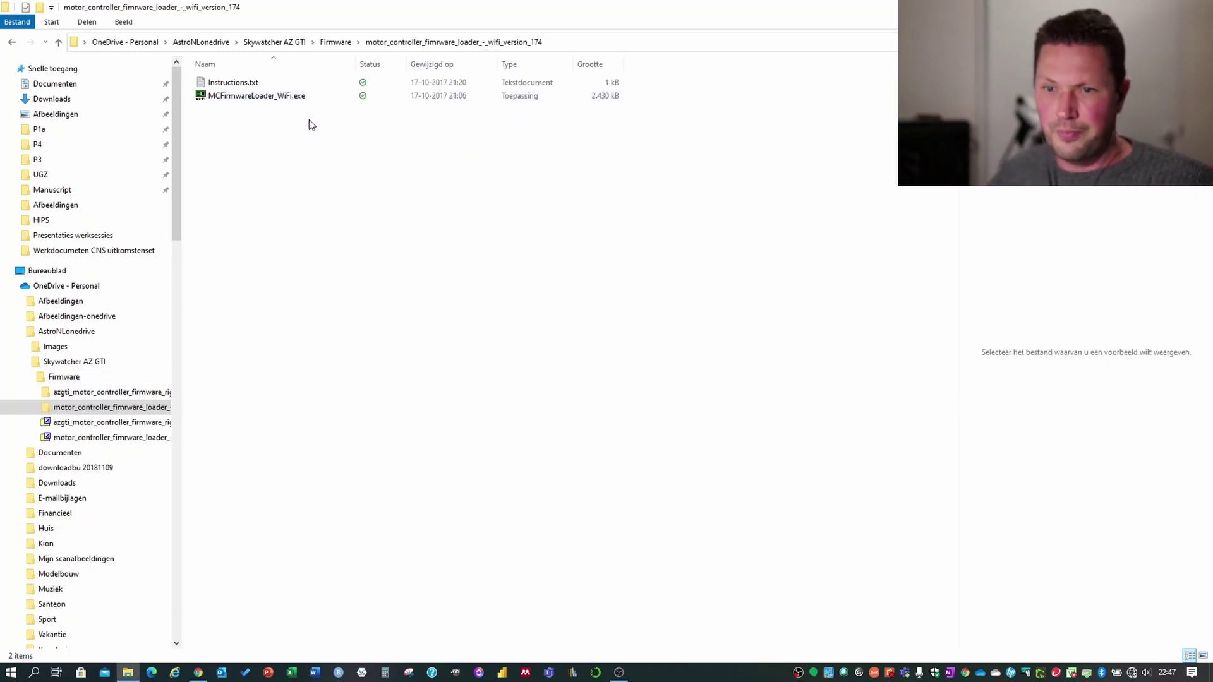
click(255, 99)
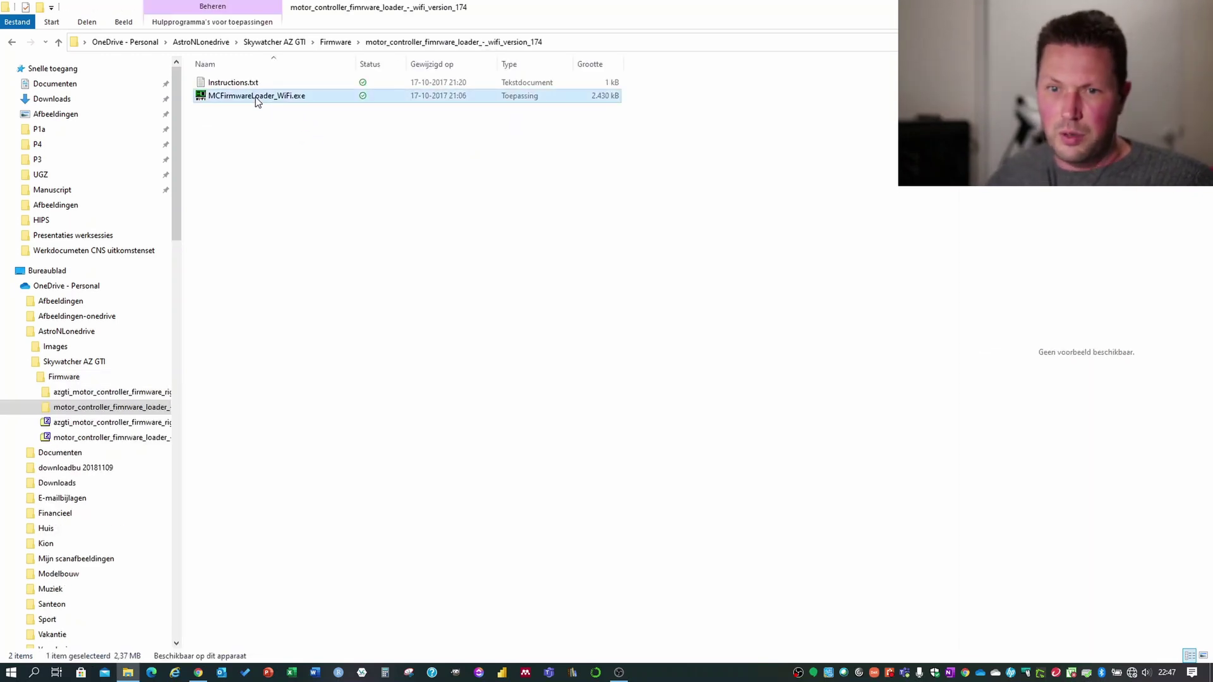
double_click(261, 95)
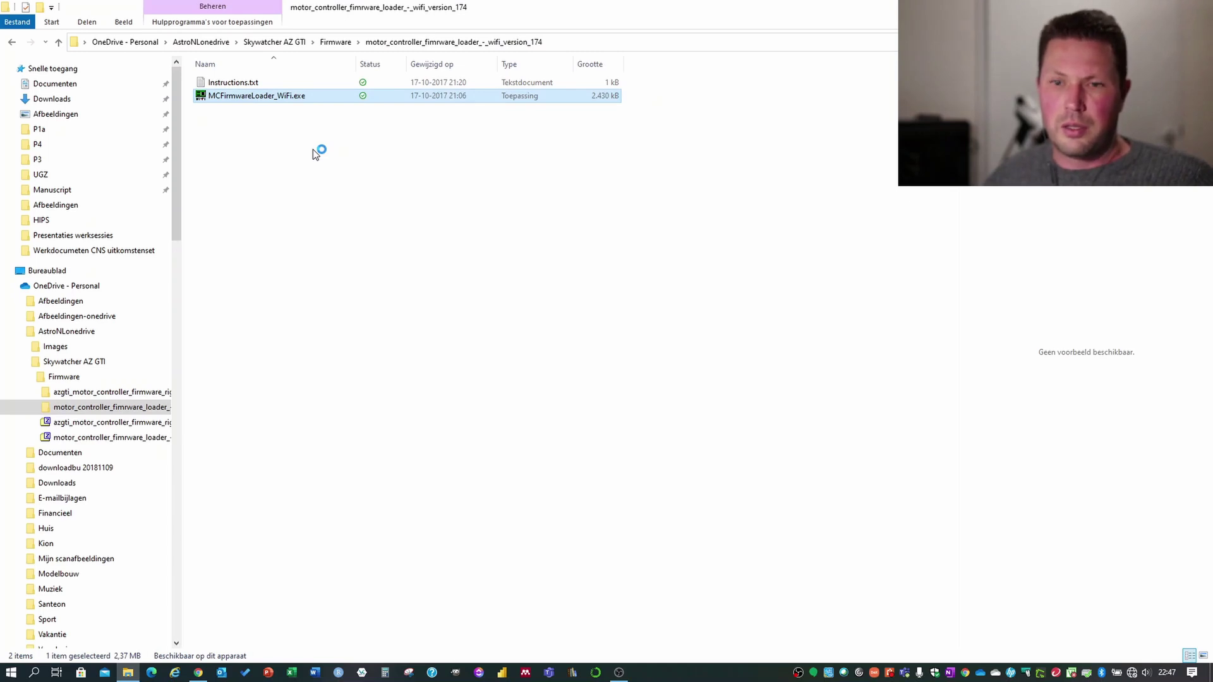
drag(239, 72, 391, 144)
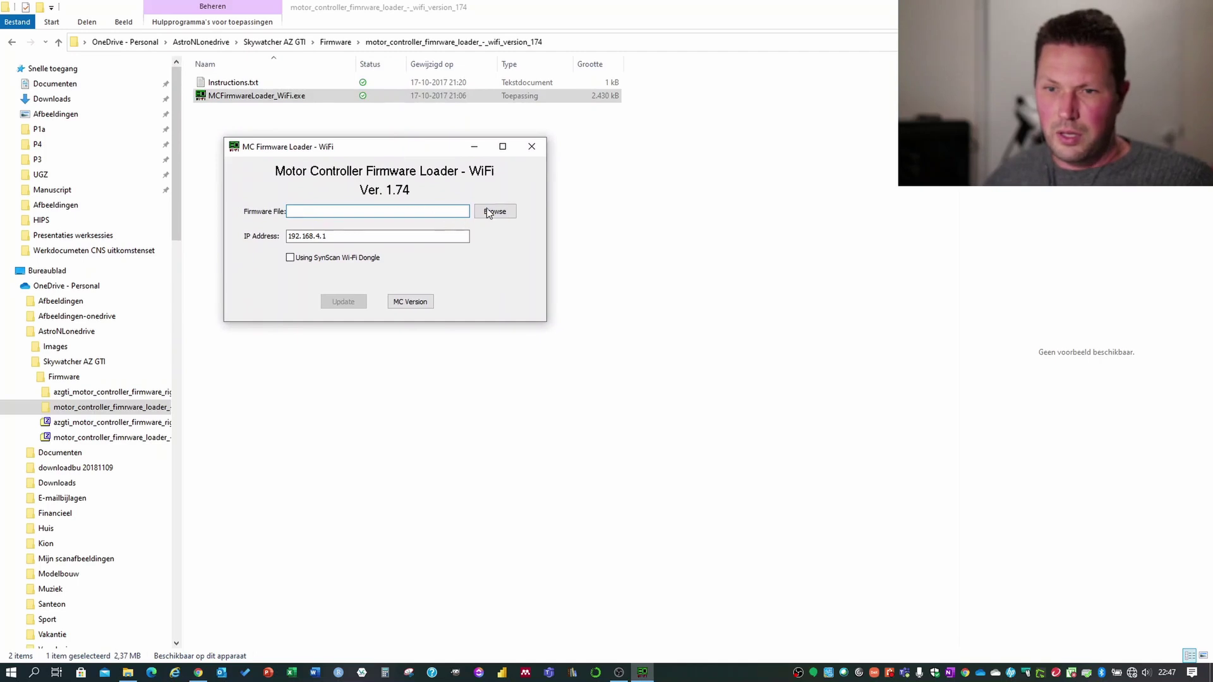
Step: Browse to and load AZGTi_RightArm_AZ_EQ_V0326.mcf as the firmware file
click(492, 213)
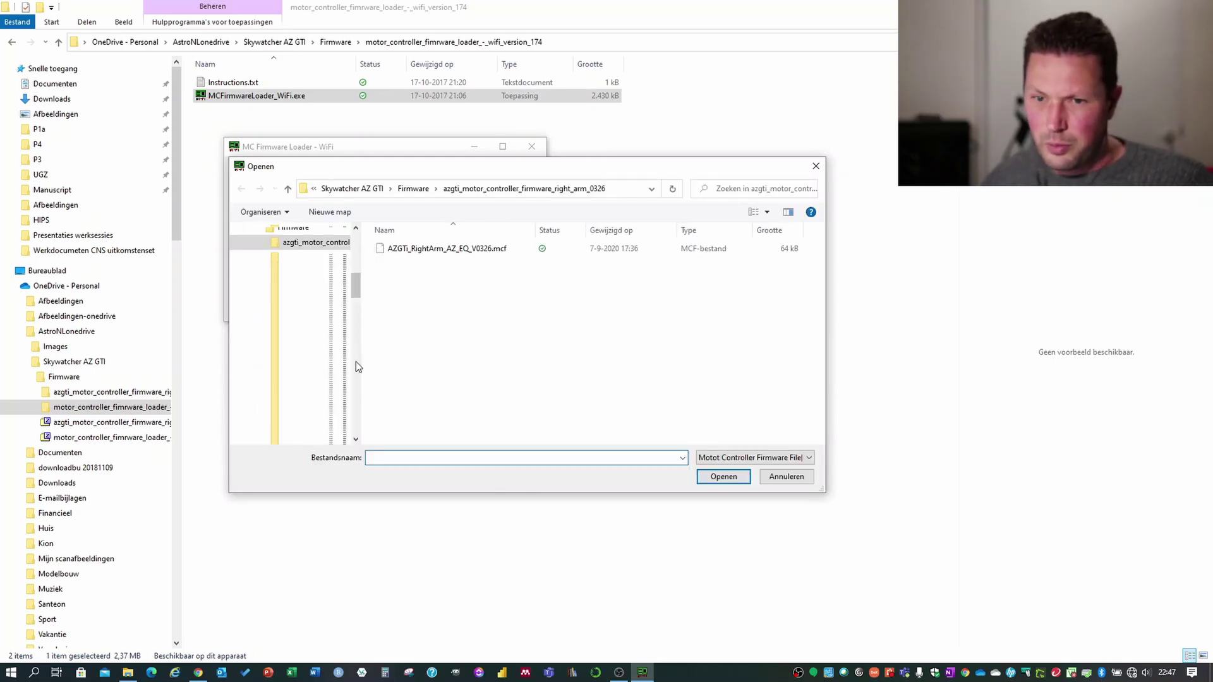
click(433, 249)
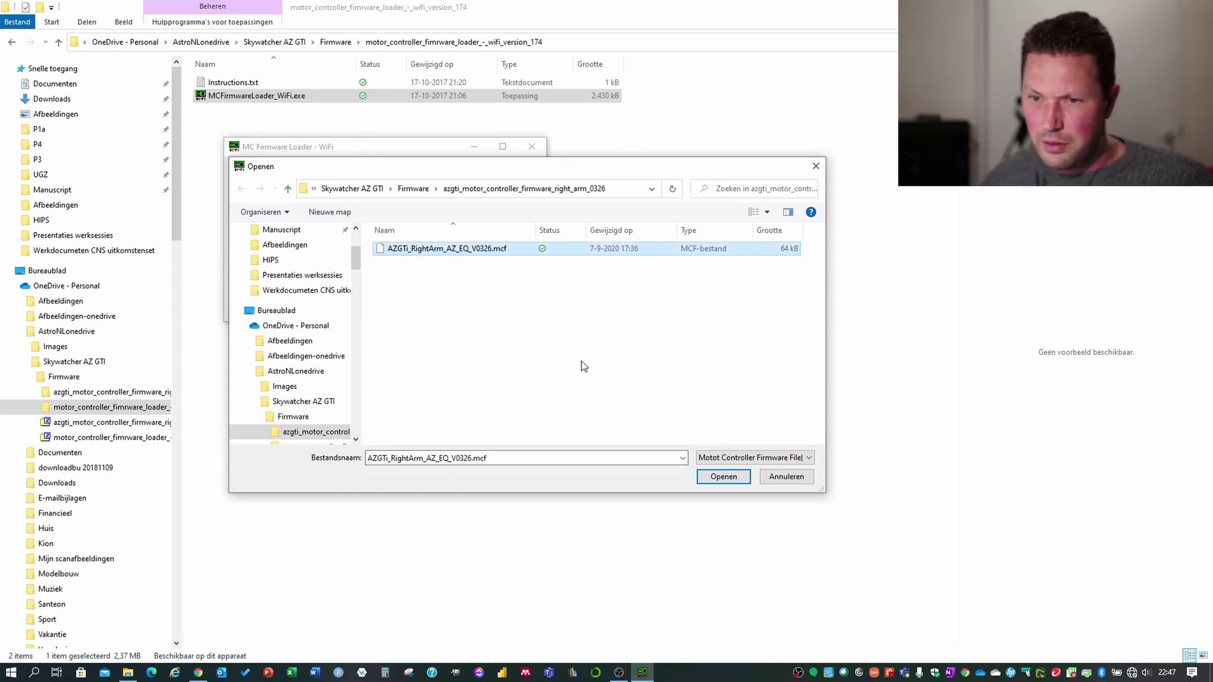
click(723, 477)
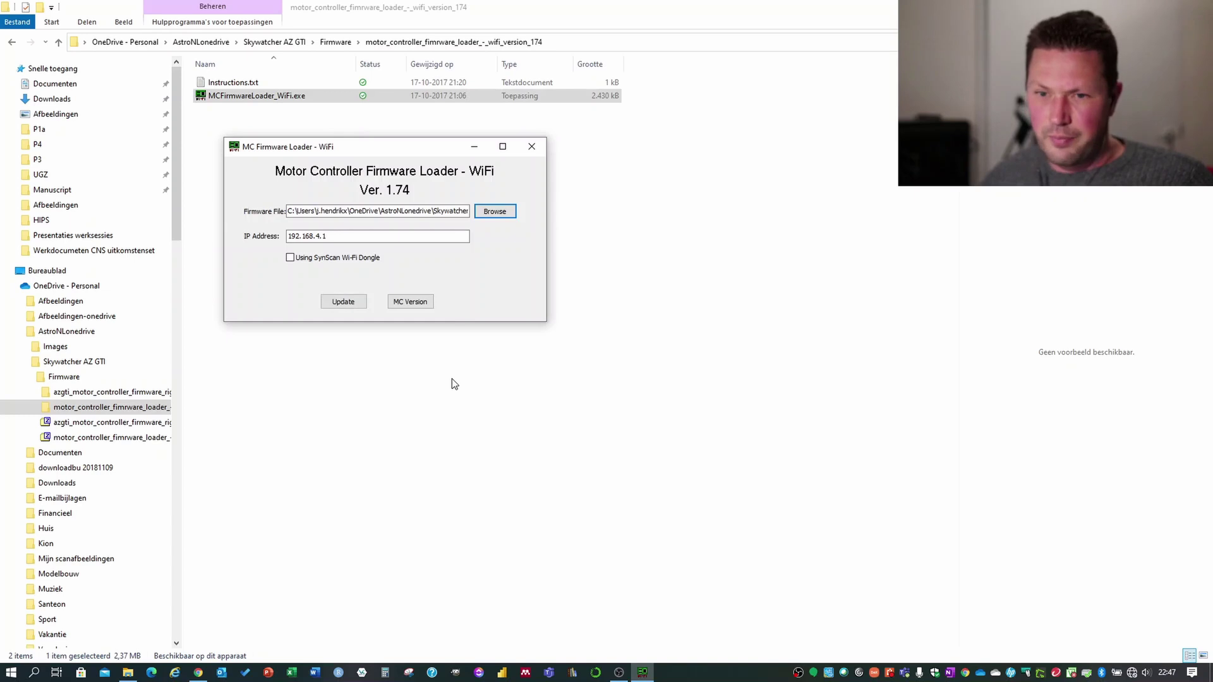
Step: Read the motor controller version (3.26.A5), then flash the Right Arm AZ/EQ firmware
click(418, 303)
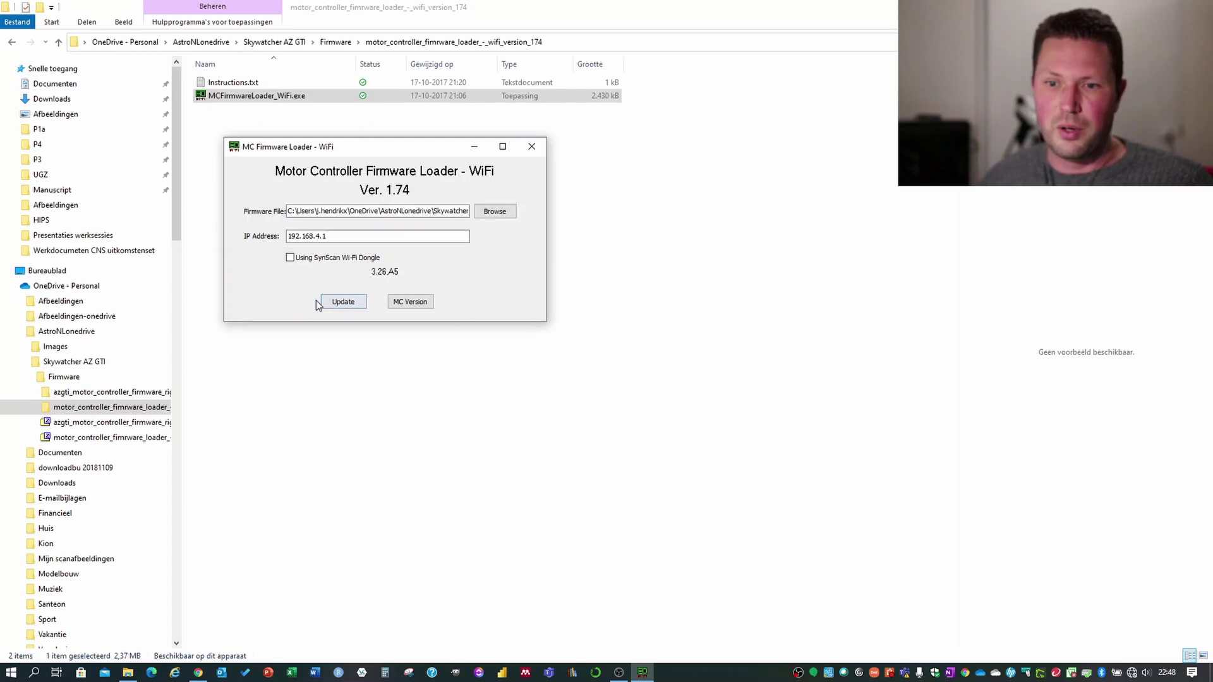
click(345, 303)
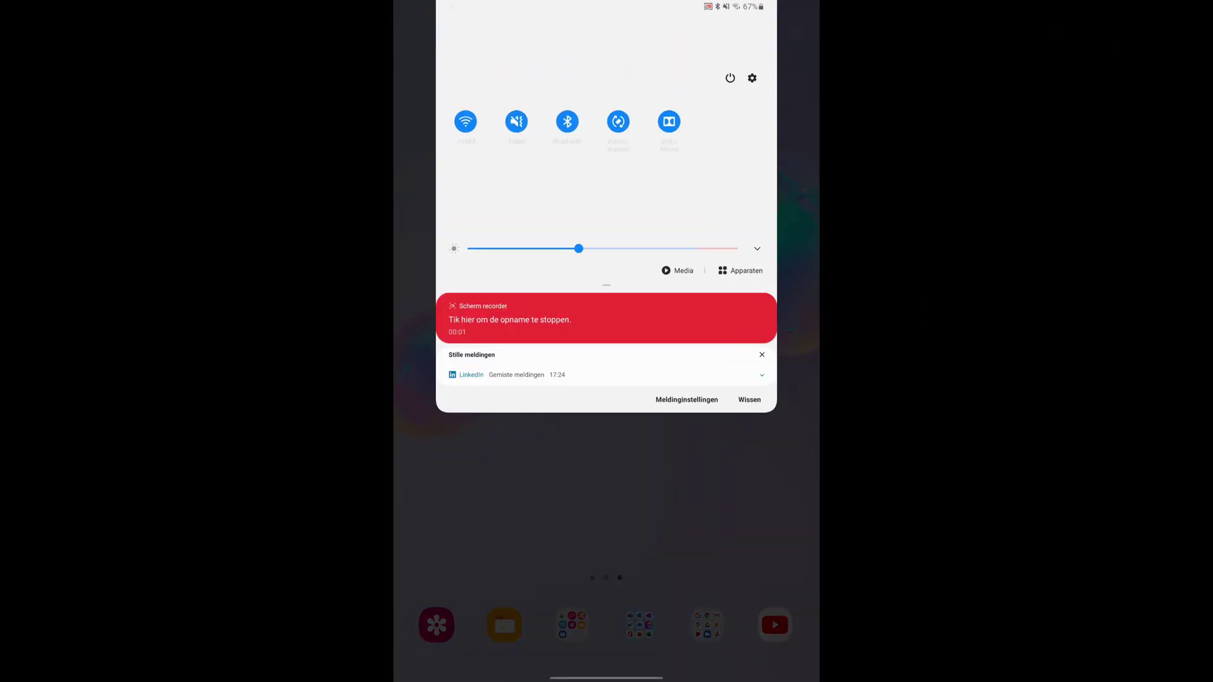
Step: Join the tablet to SynScan_833a through quick settings, then launch the SynScan app
drag(607, 284, 607, 531)
click(482, 238)
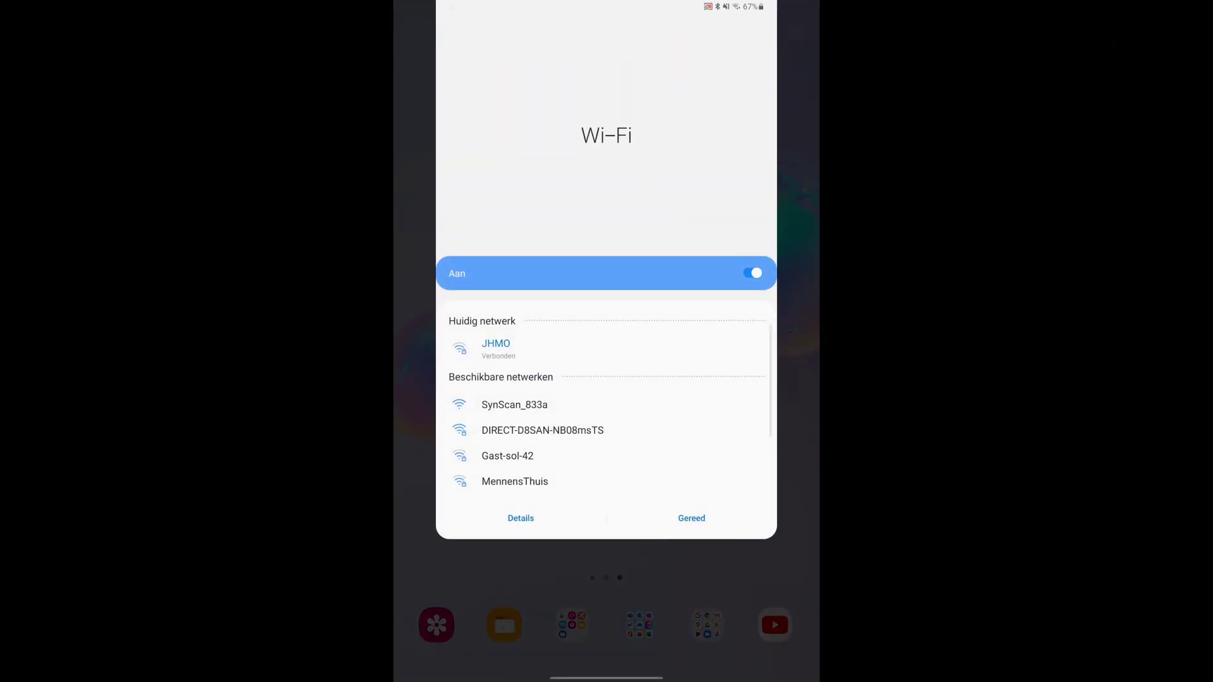
click(514, 405)
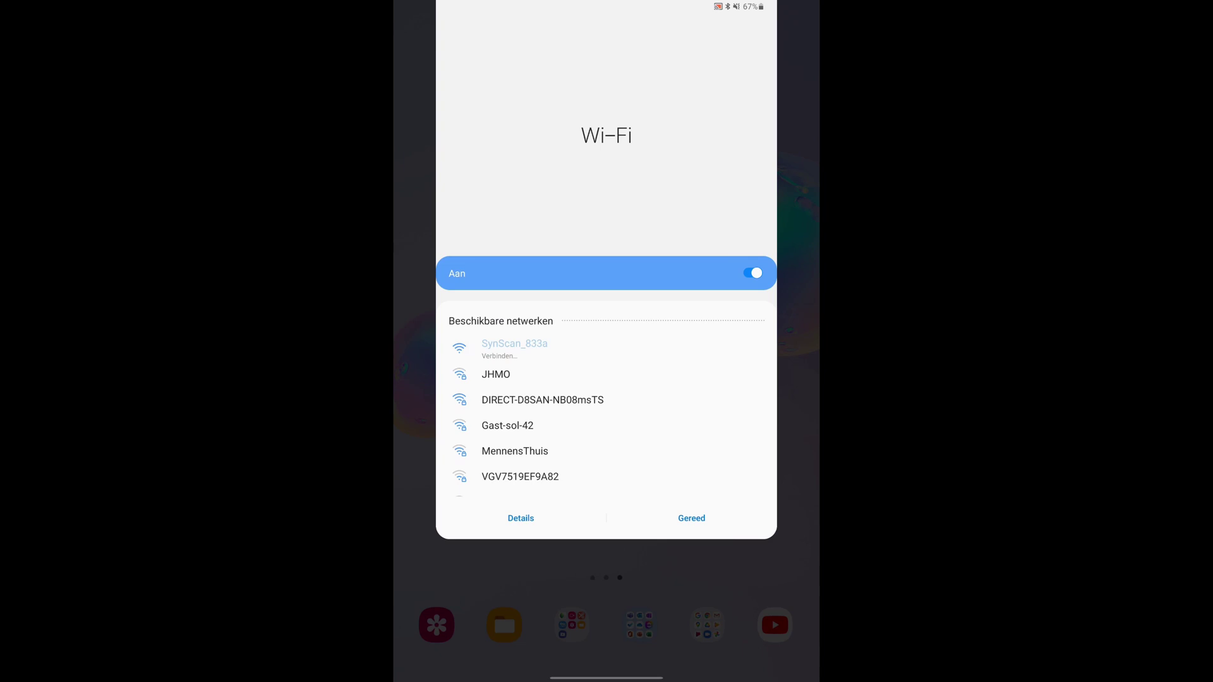
click(690, 518)
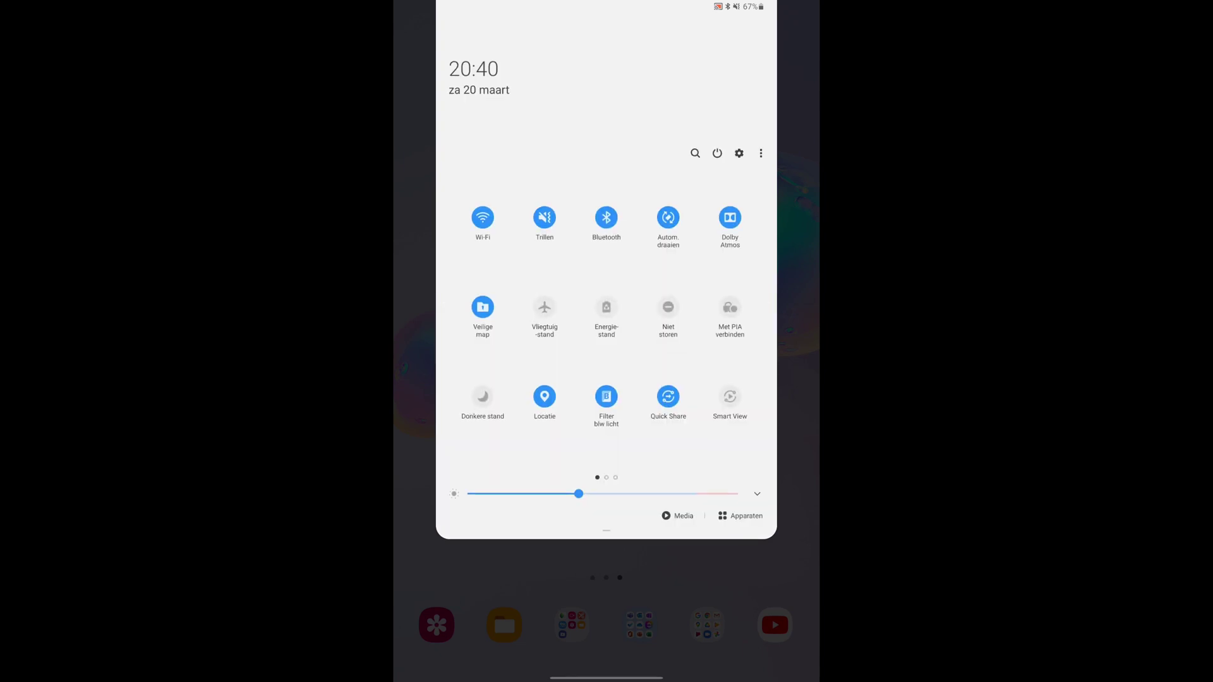
drag(606, 531, 607, 95)
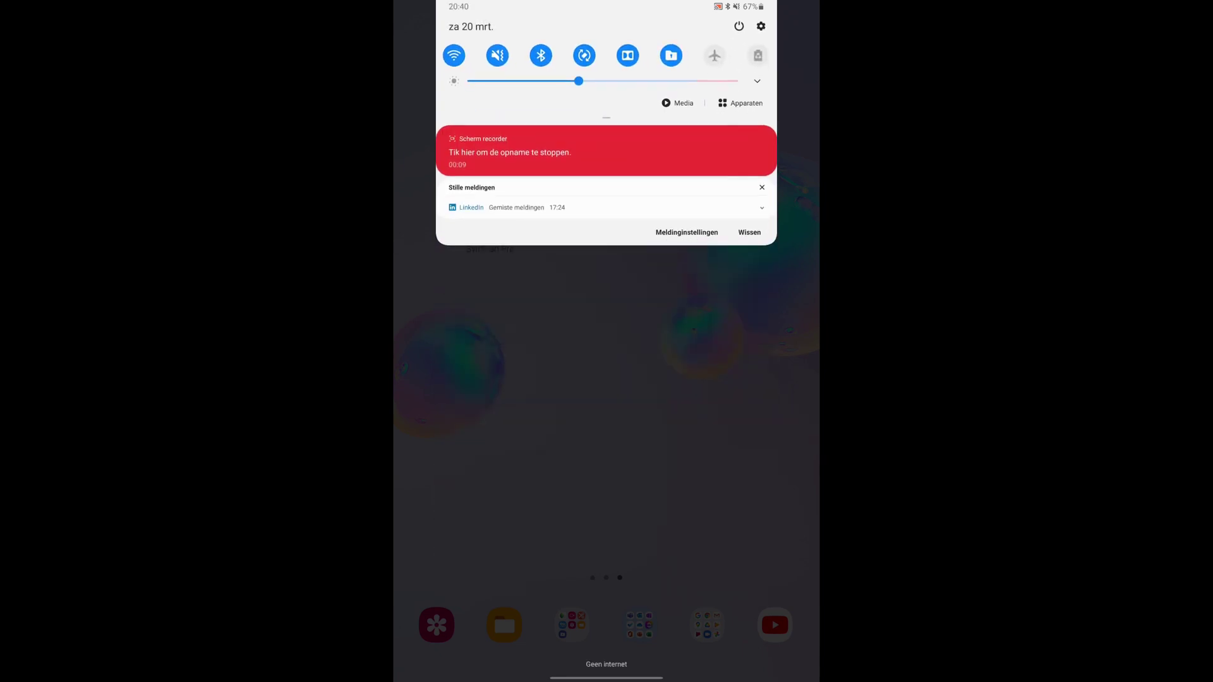
click(491, 219)
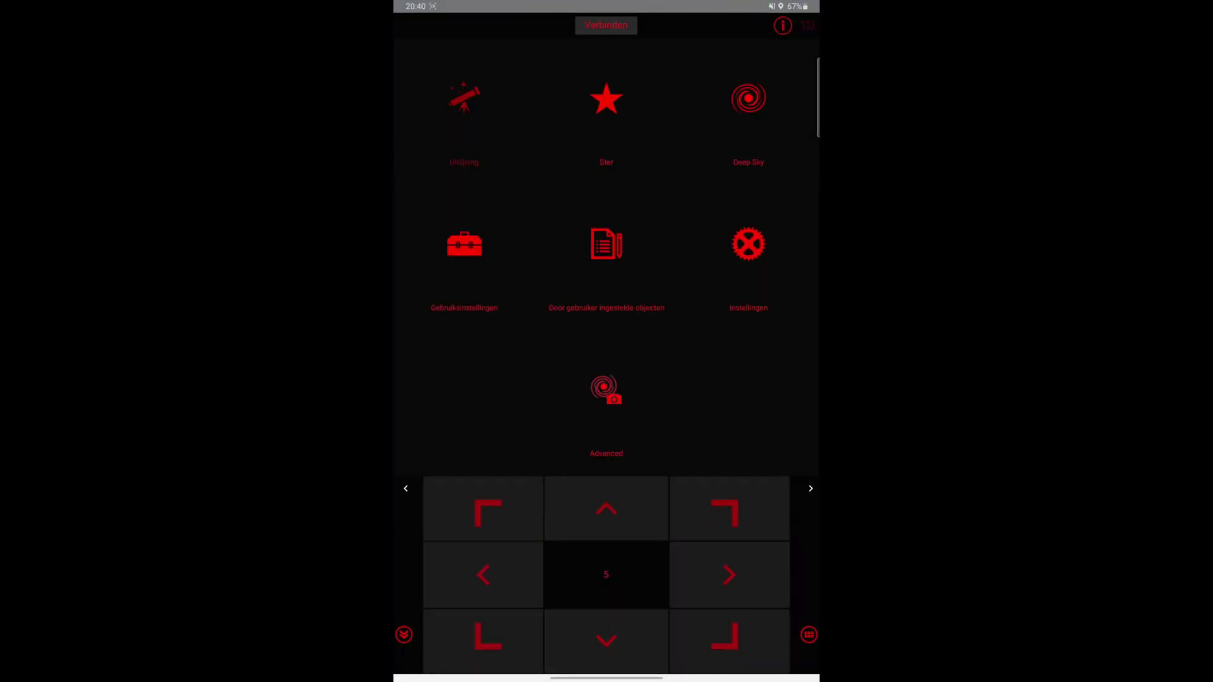